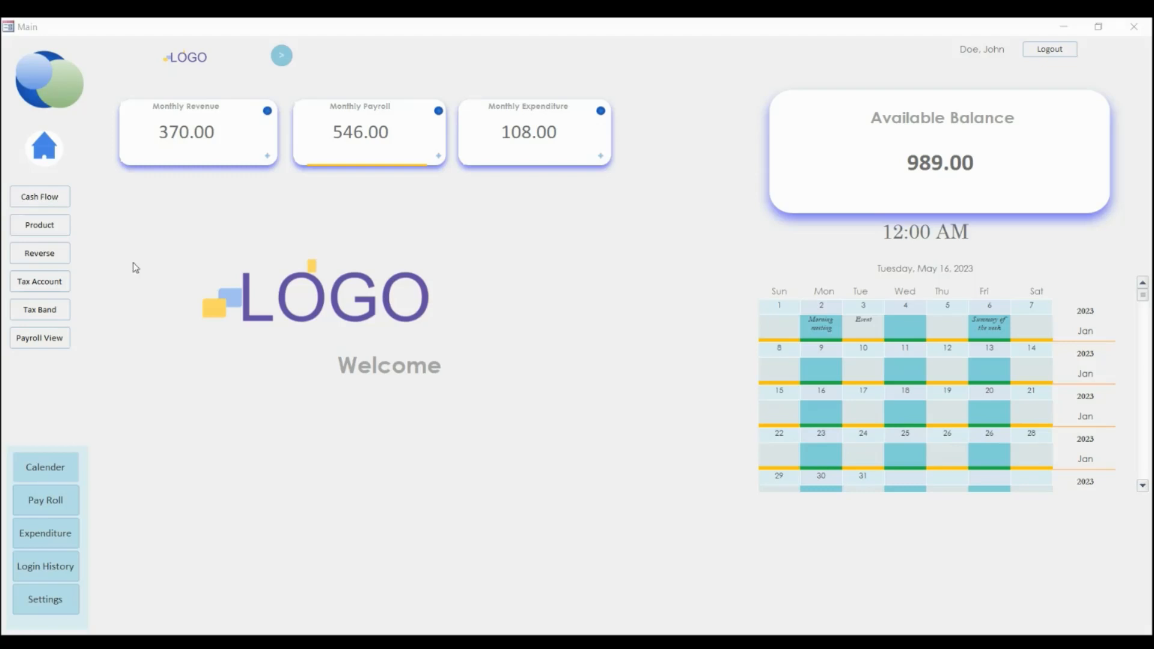
Open the payroll form and run this month's payroll, accepting the refresh of both employee lists.
left_click(46, 500)
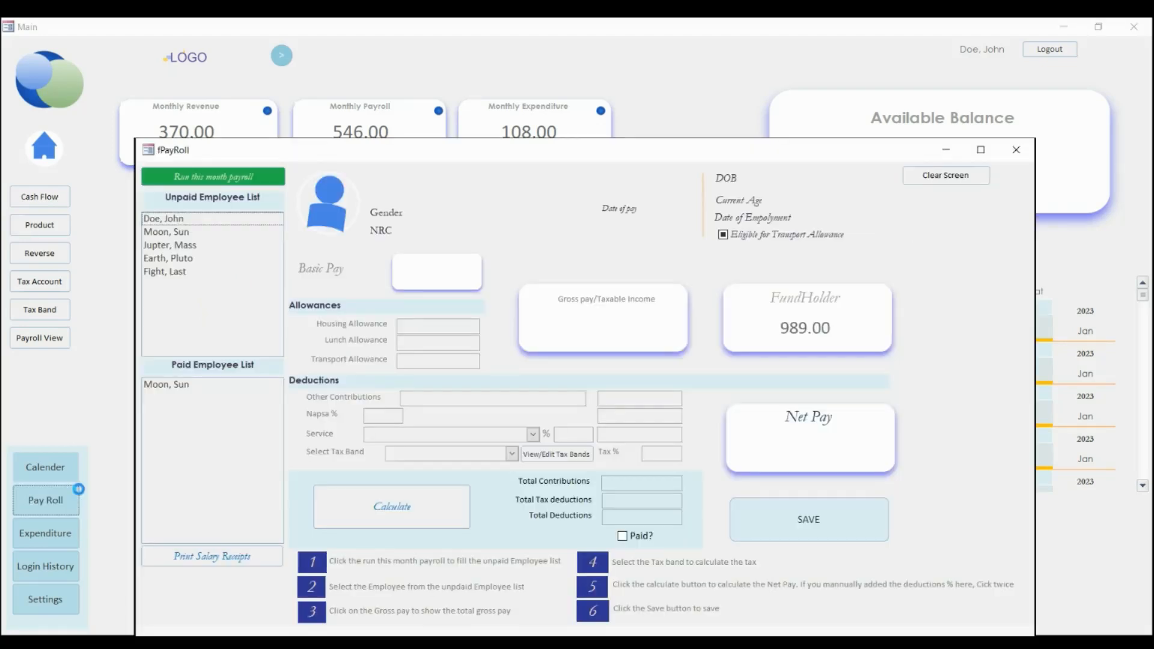
left_click_drag(668, 151, 588, 86)
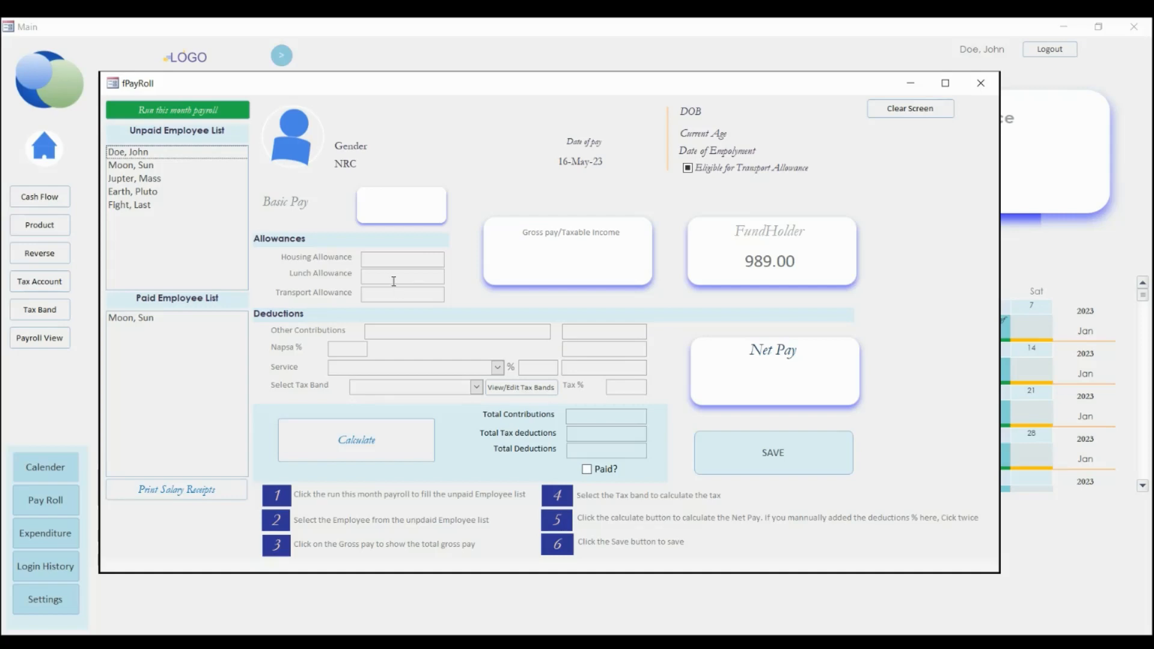
left_click(183, 111)
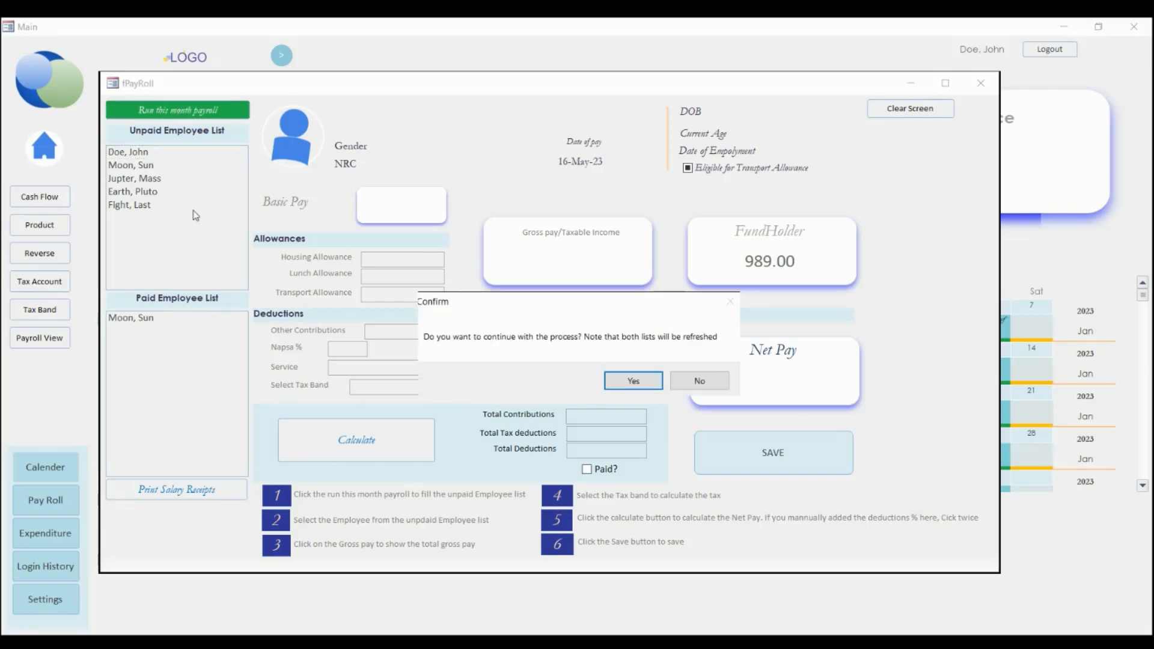
left_click(634, 379)
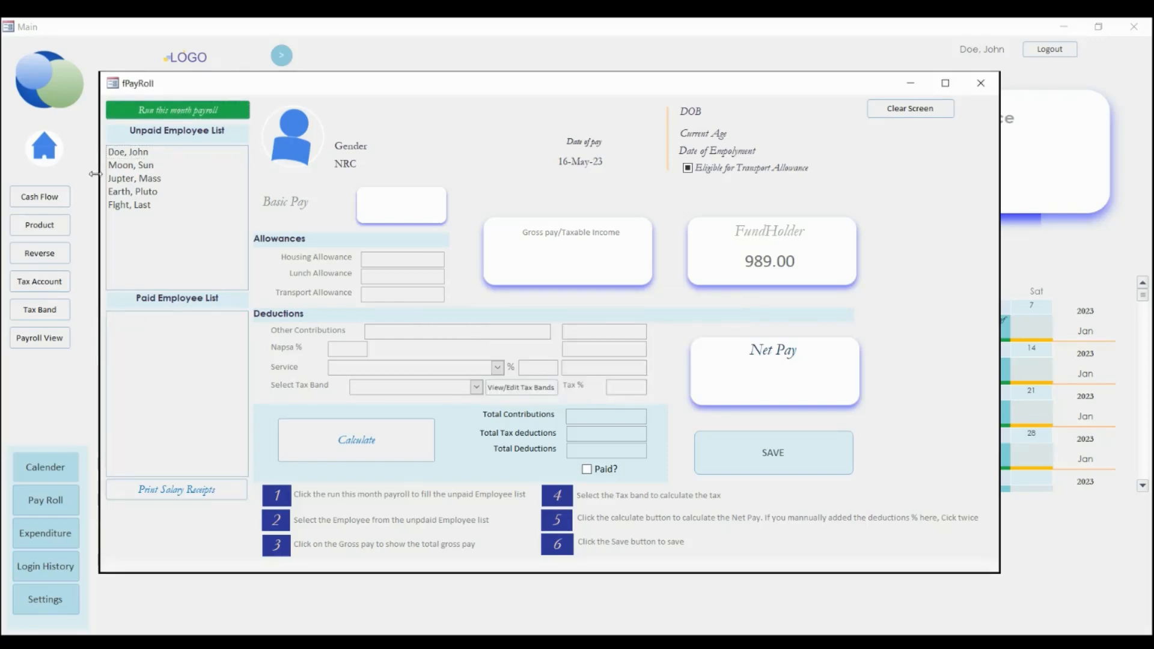
Load the second unpaid employee with their gross pay and set the Napsa deduction to 4%.
left_click(135, 168)
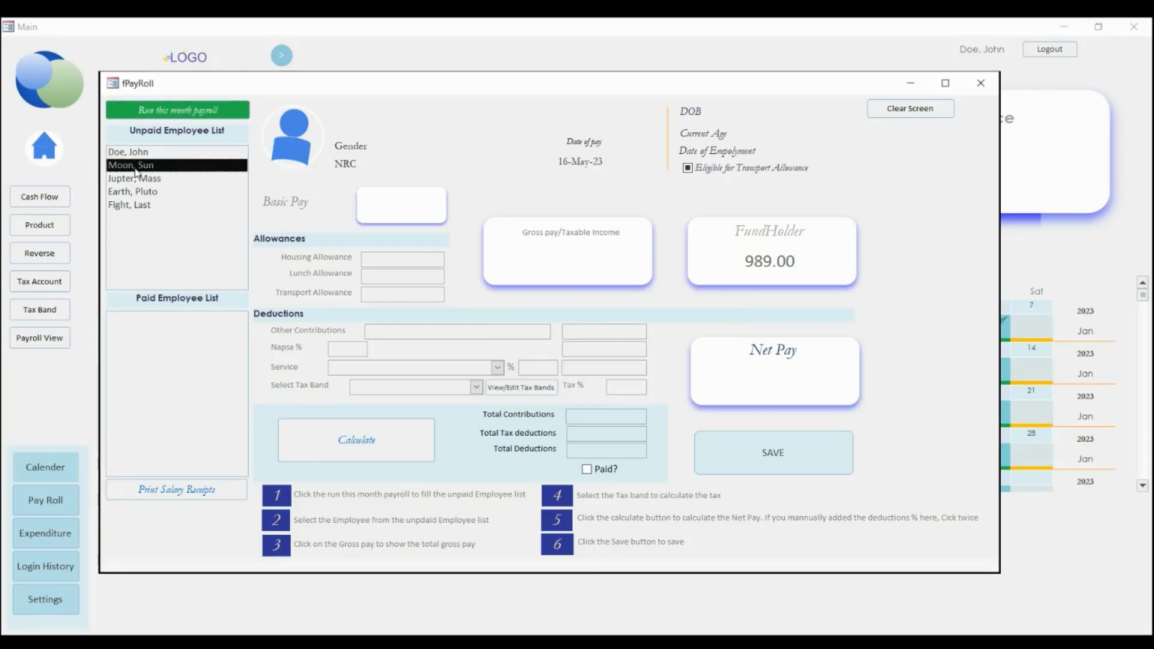
left_click(562, 260)
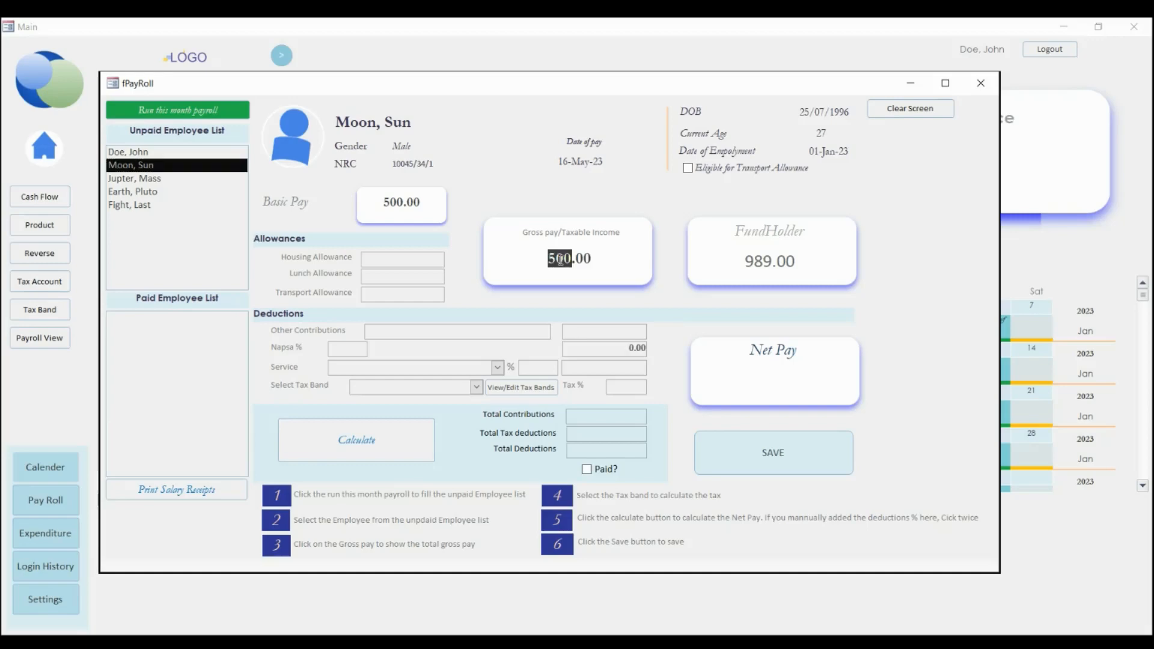
left_click(356, 349)
type("4")
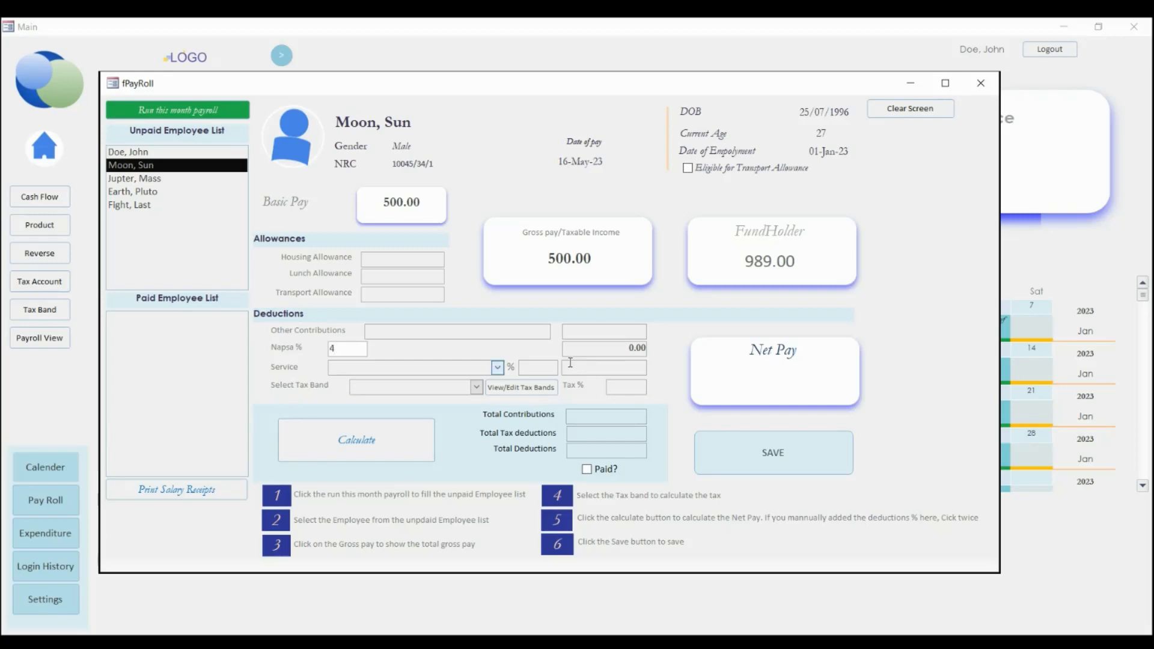
Add a NHIMA service deduction of 1% for the selected employee.
left_click(438, 363)
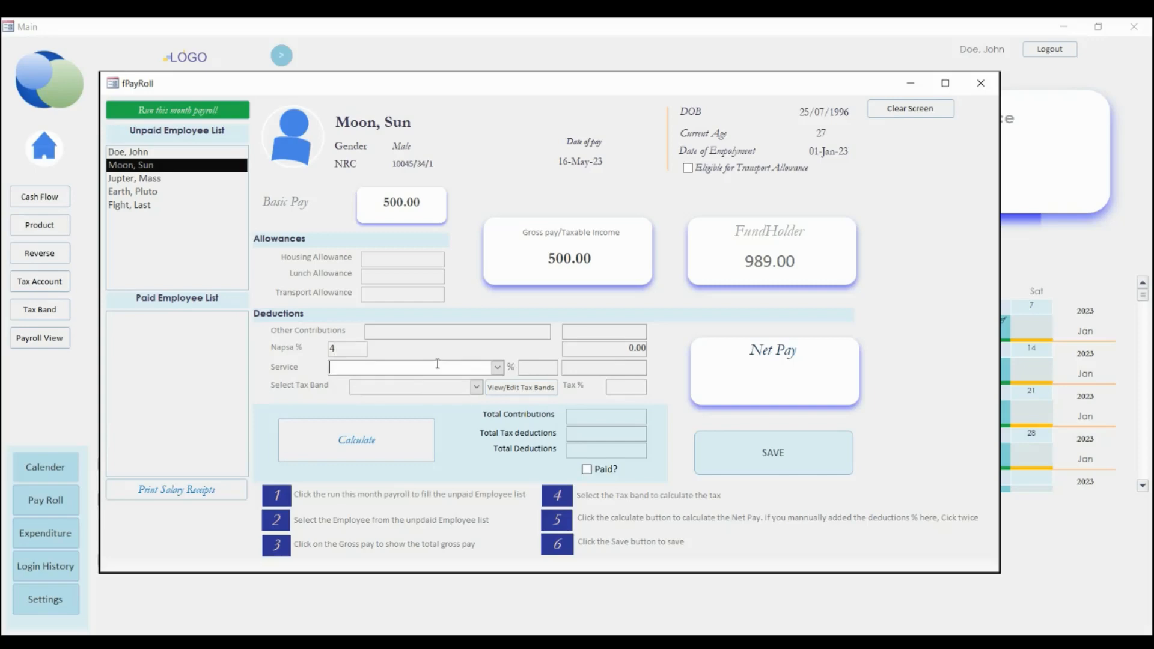
type("NHIMA")
left_click(543, 368)
type("1")
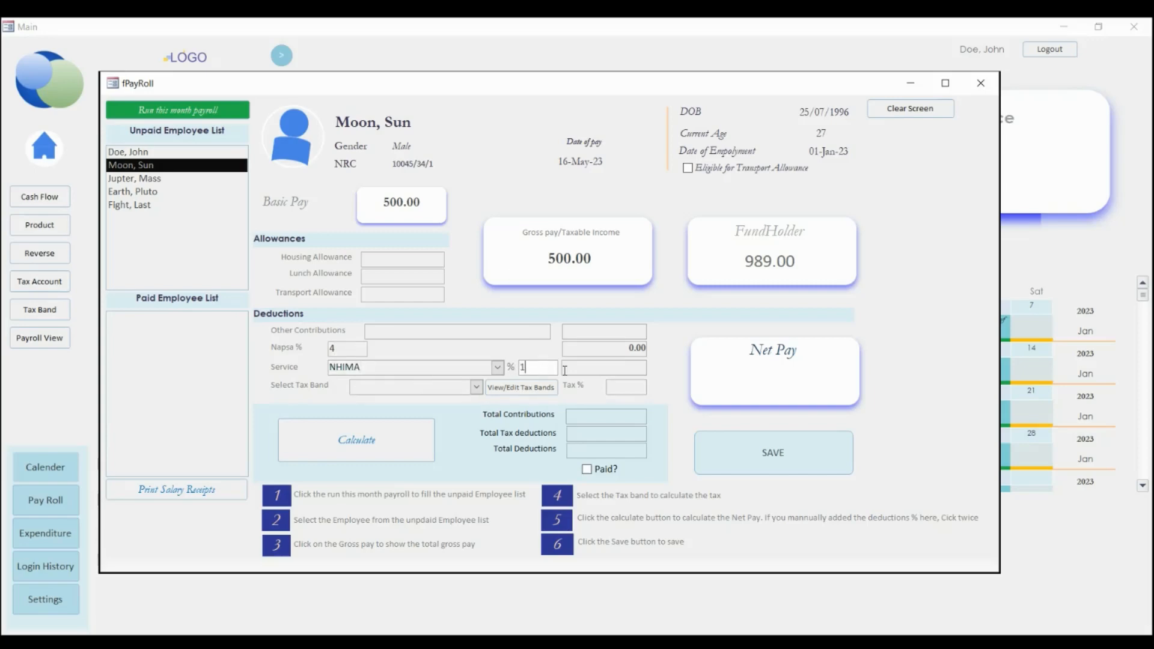
key("Tab")
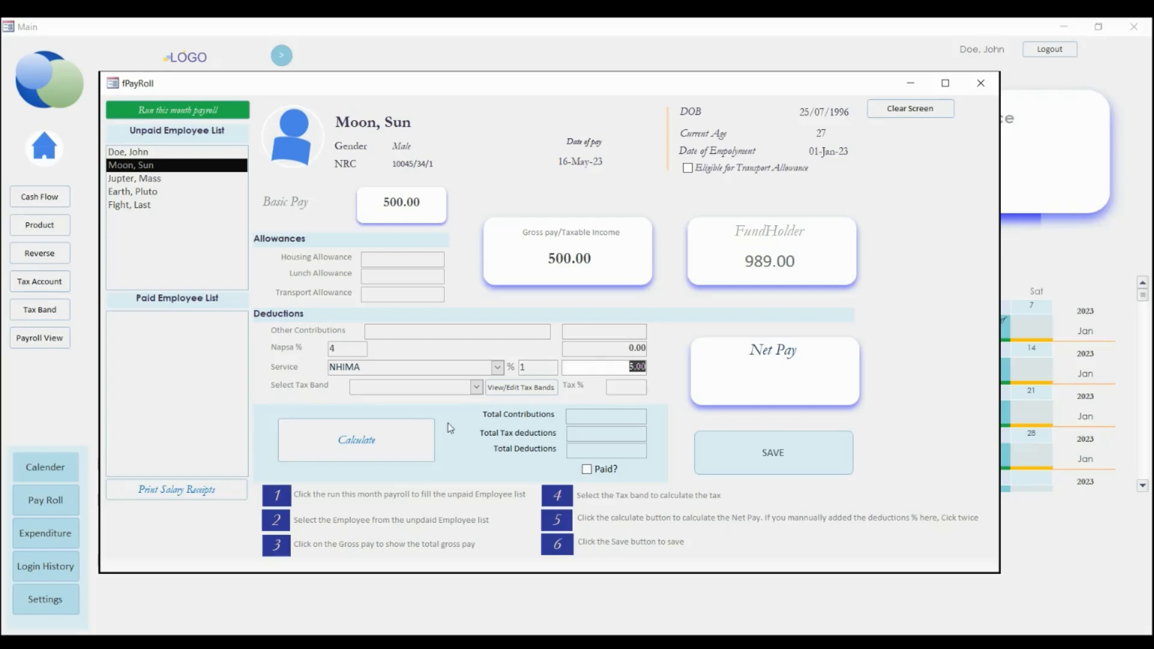
Choose the tax band "First K4,500.00 @" and calculate the net pay twice to include the manually entered Napsa percentage.
left_click(477, 388)
left_click(385, 401)
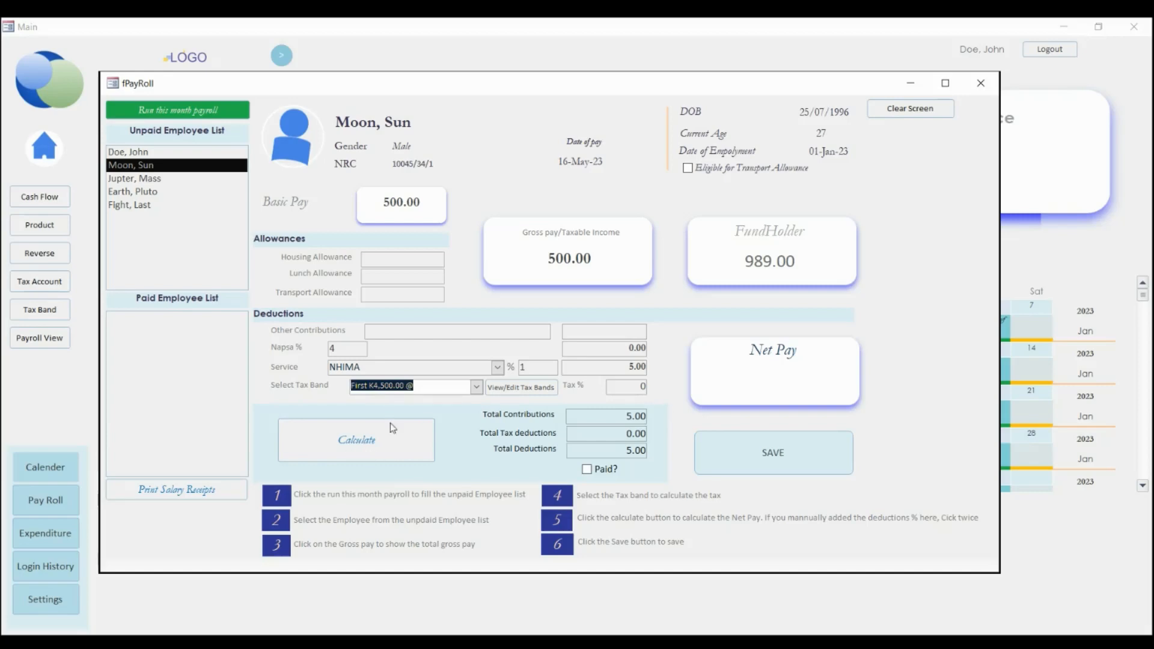
left_click(379, 439)
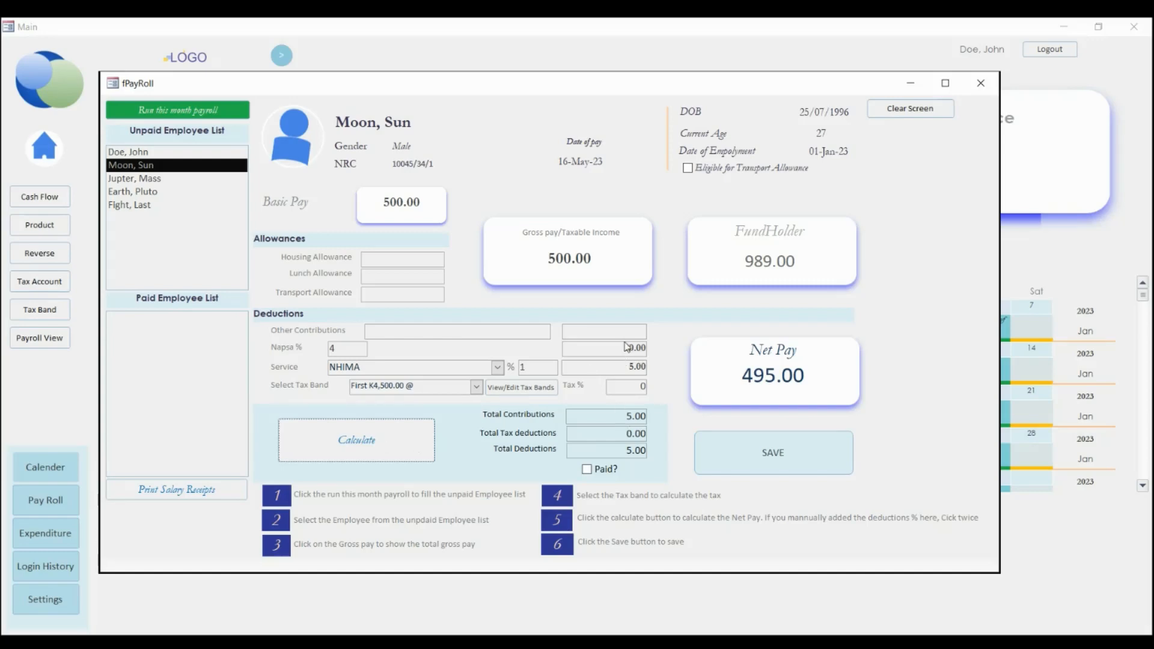
left_click(357, 442)
left_click_drag(646, 89, 660, 66)
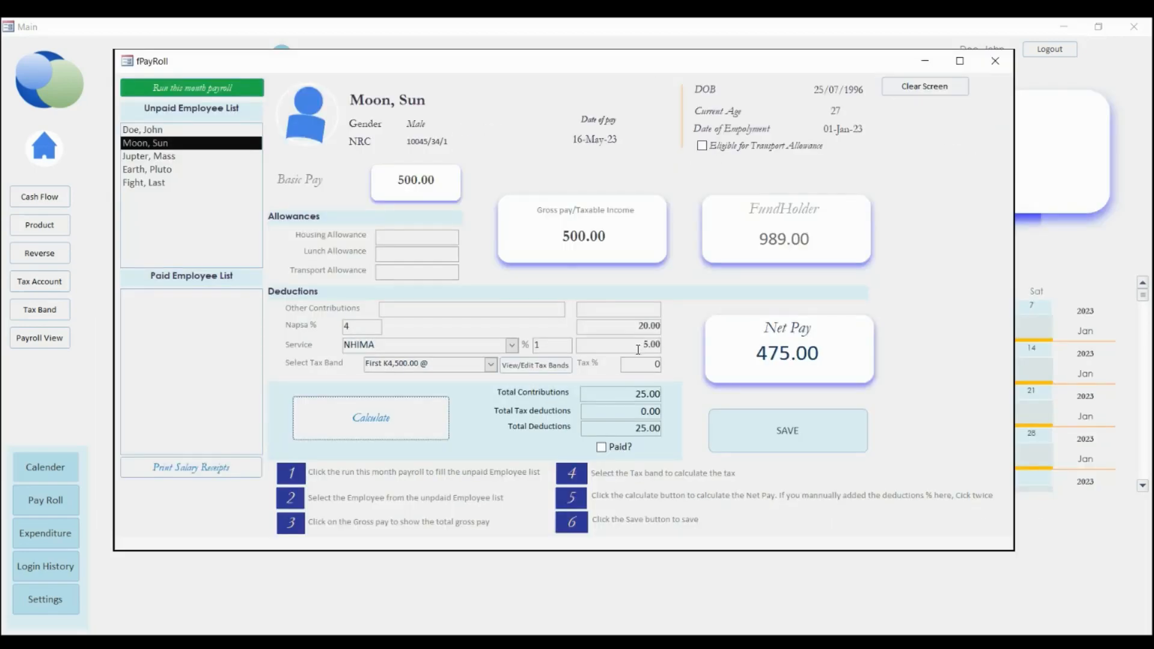
Clear the calculated Napsa amount and recalculate the employee's net pay twice.
left_click_drag(637, 328, 676, 331)
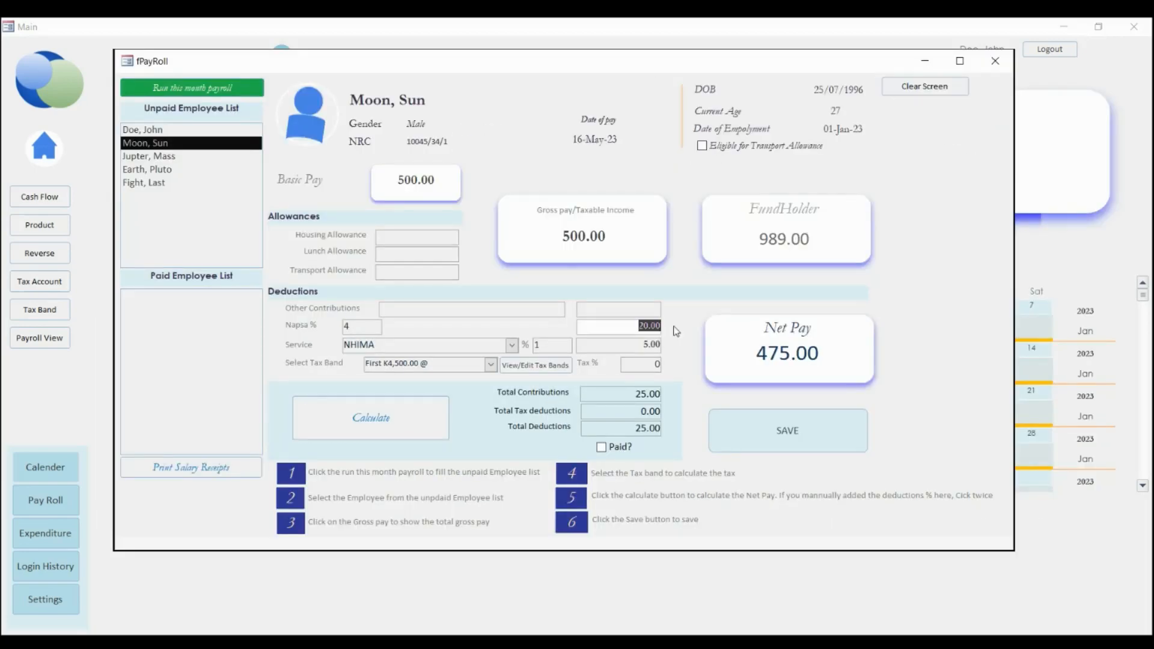
key("BackSpace")
left_click(580, 235)
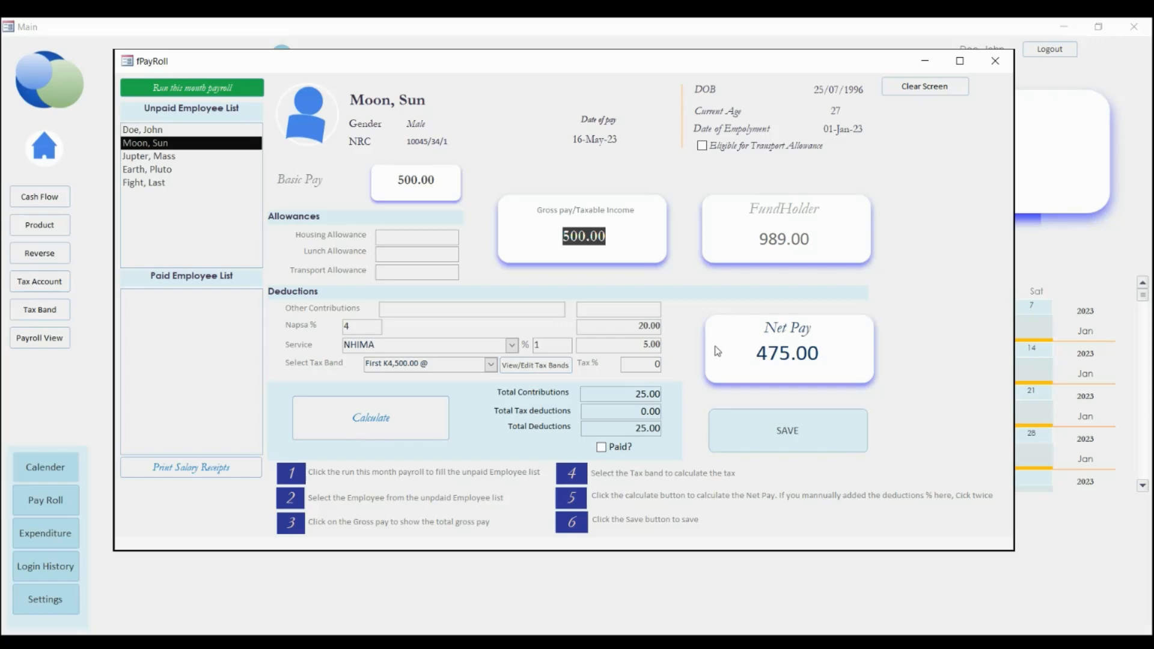
left_click(631, 325)
left_click_drag(631, 325, 725, 338)
key("BackSpace")
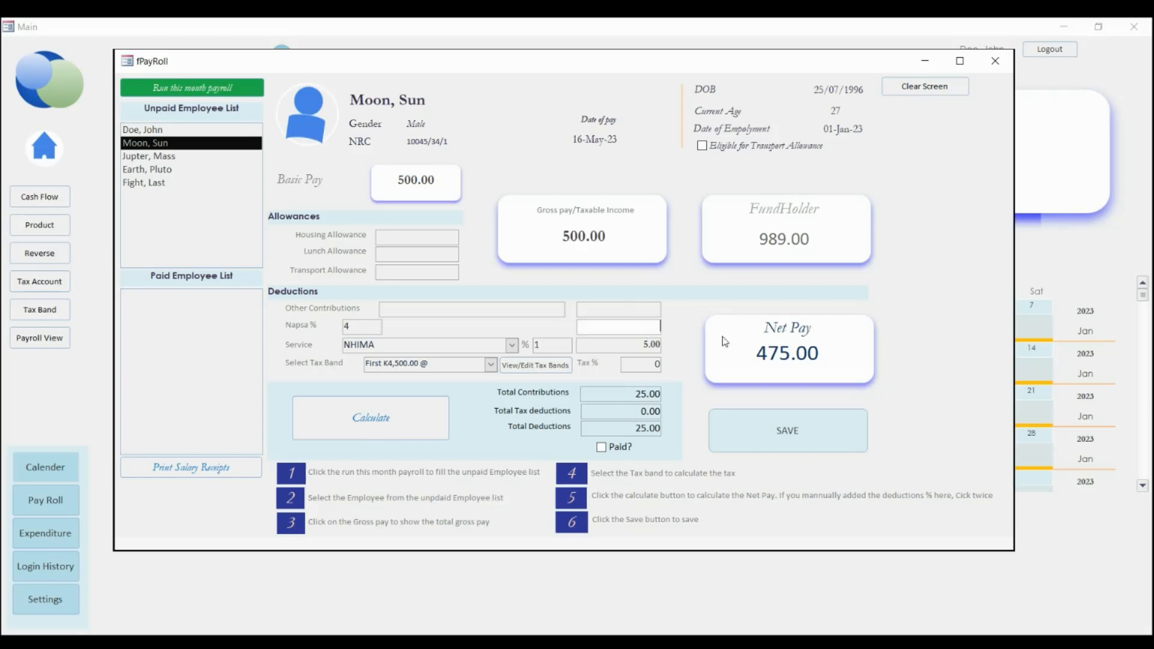
left_click(379, 326)
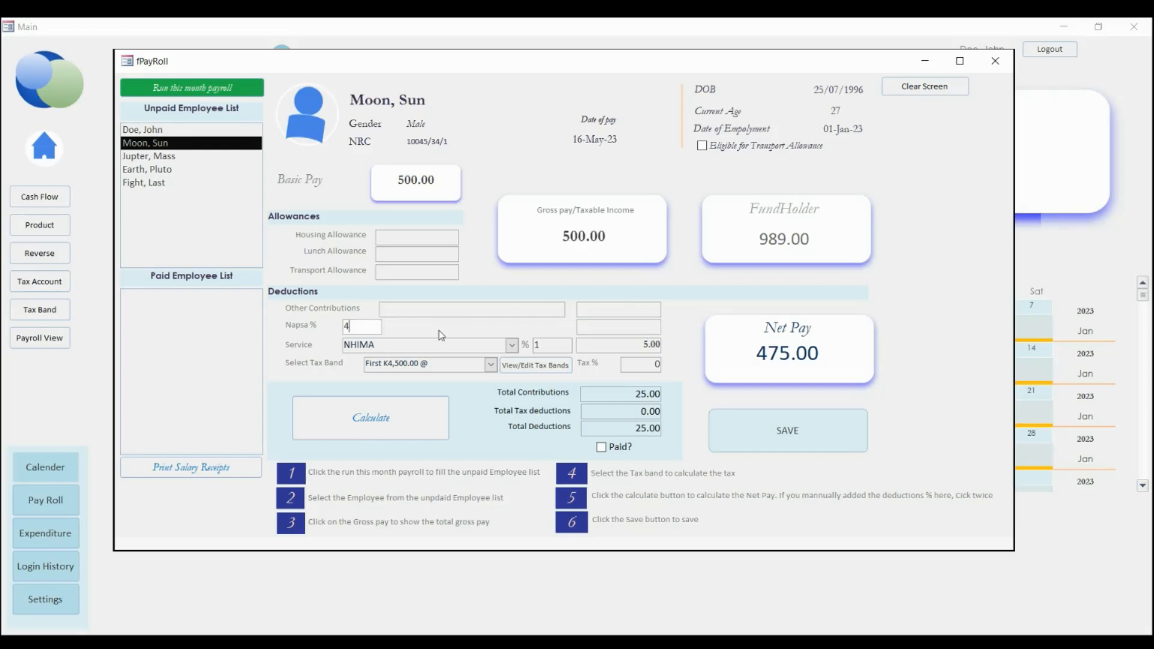
left_click(627, 323)
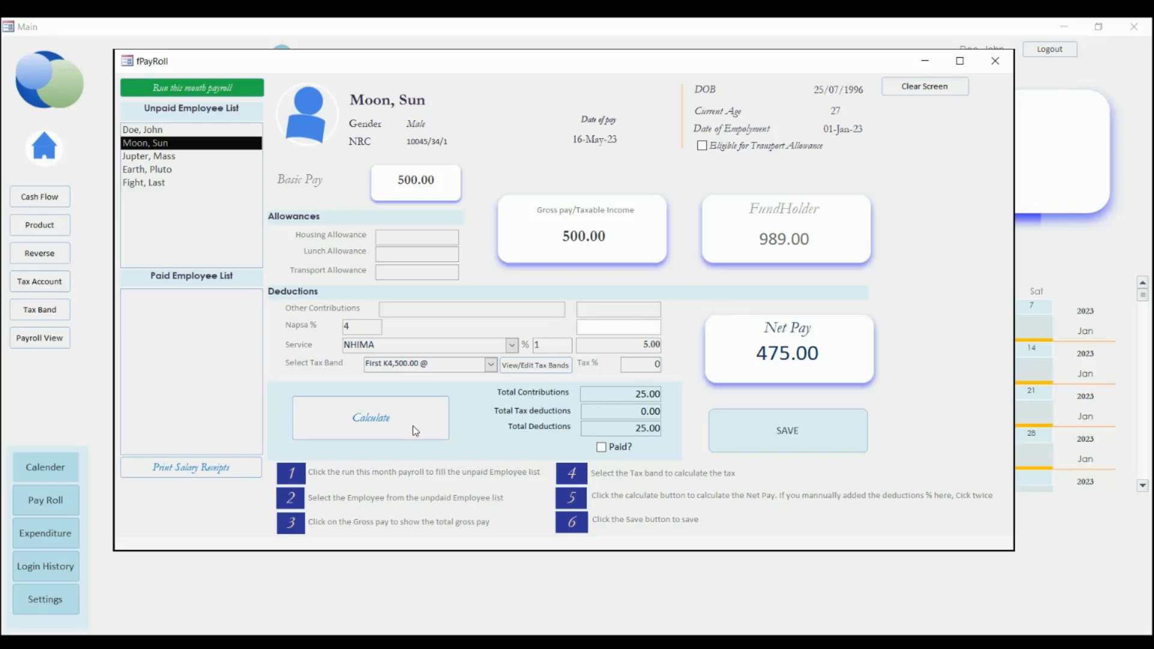
left_click(390, 430)
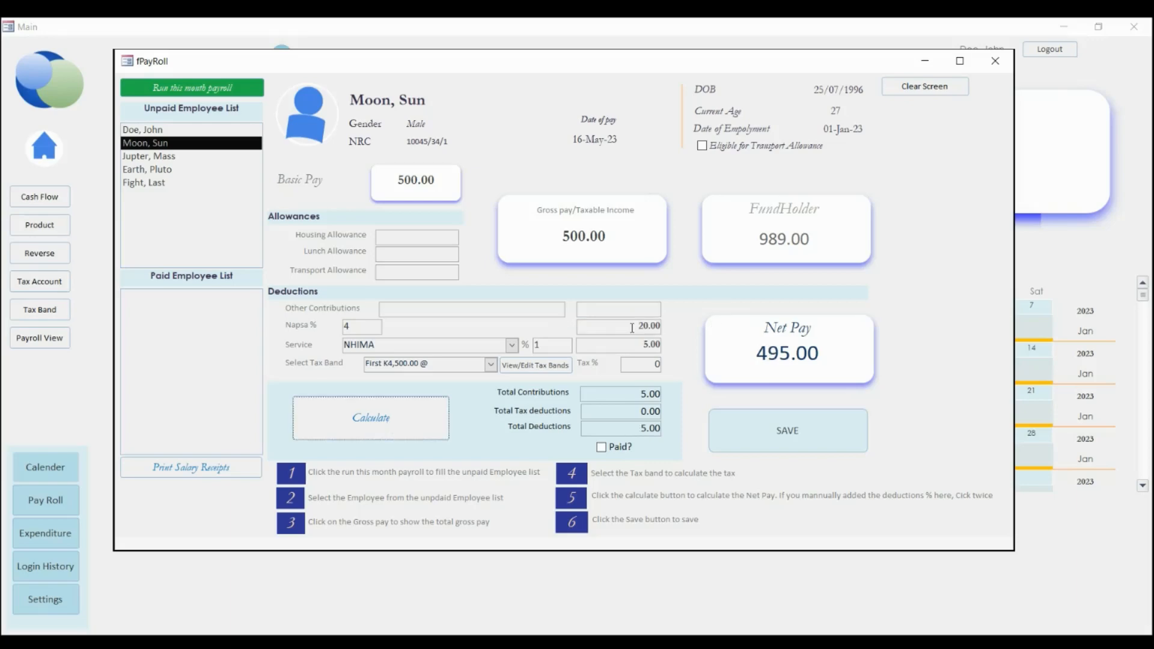
left_click(366, 429)
Mark the employee's salary as paid and save the payroll entry, accepting that it cannot be reversed.
left_click(602, 449)
left_click(602, 448)
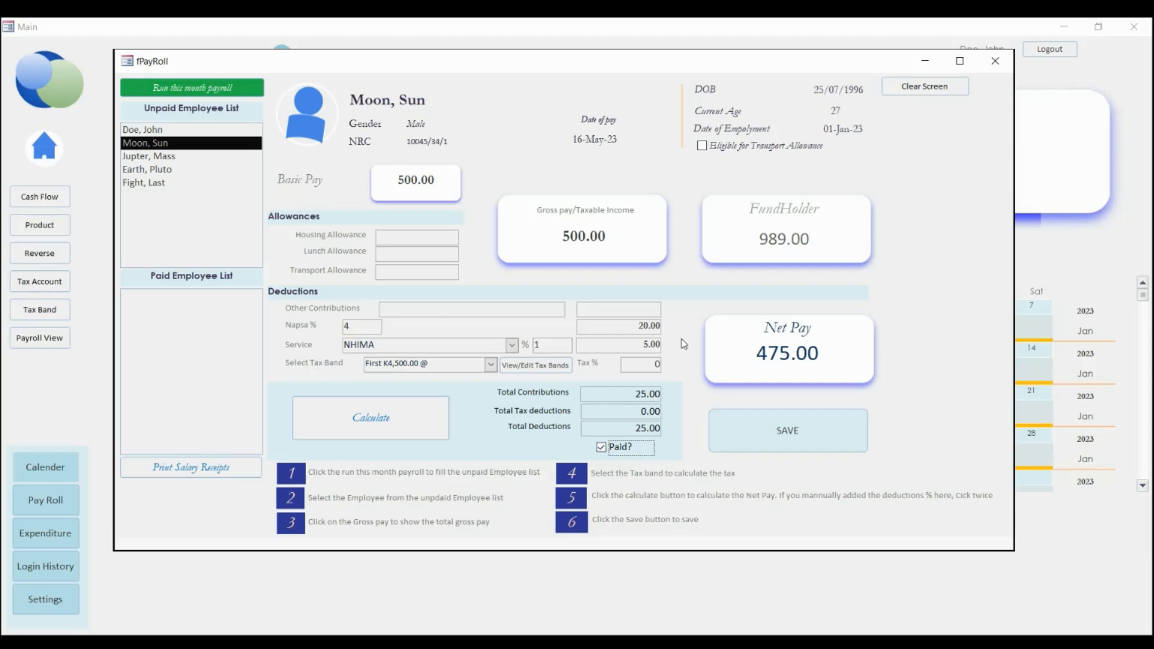
left_click(796, 438)
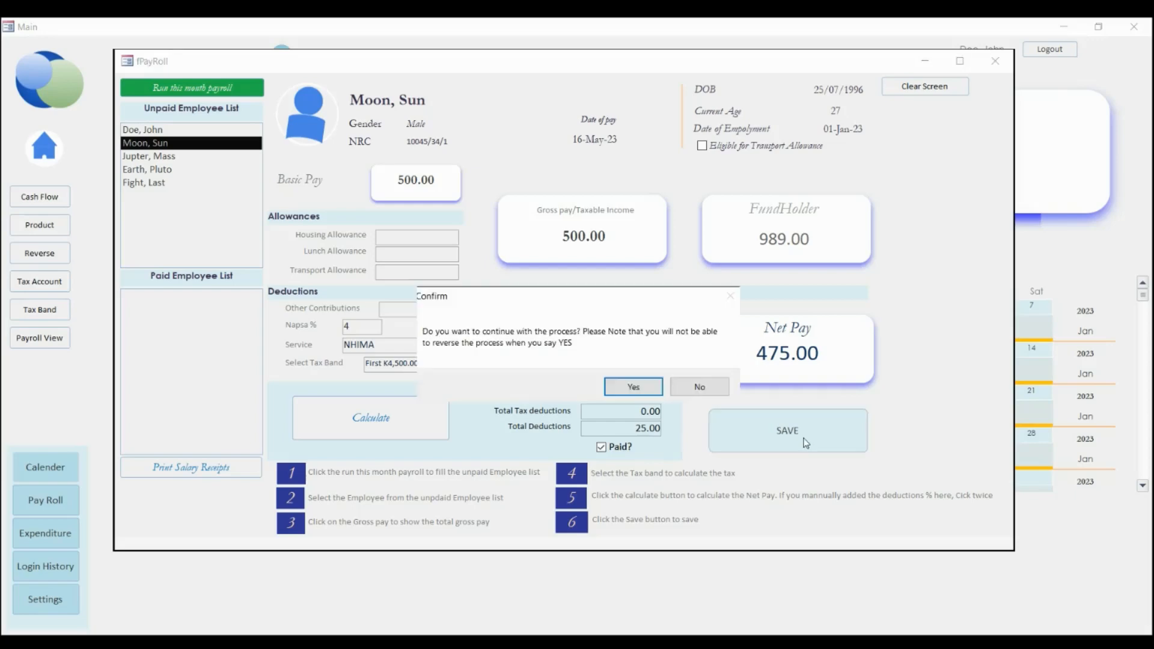
left_click(641, 392)
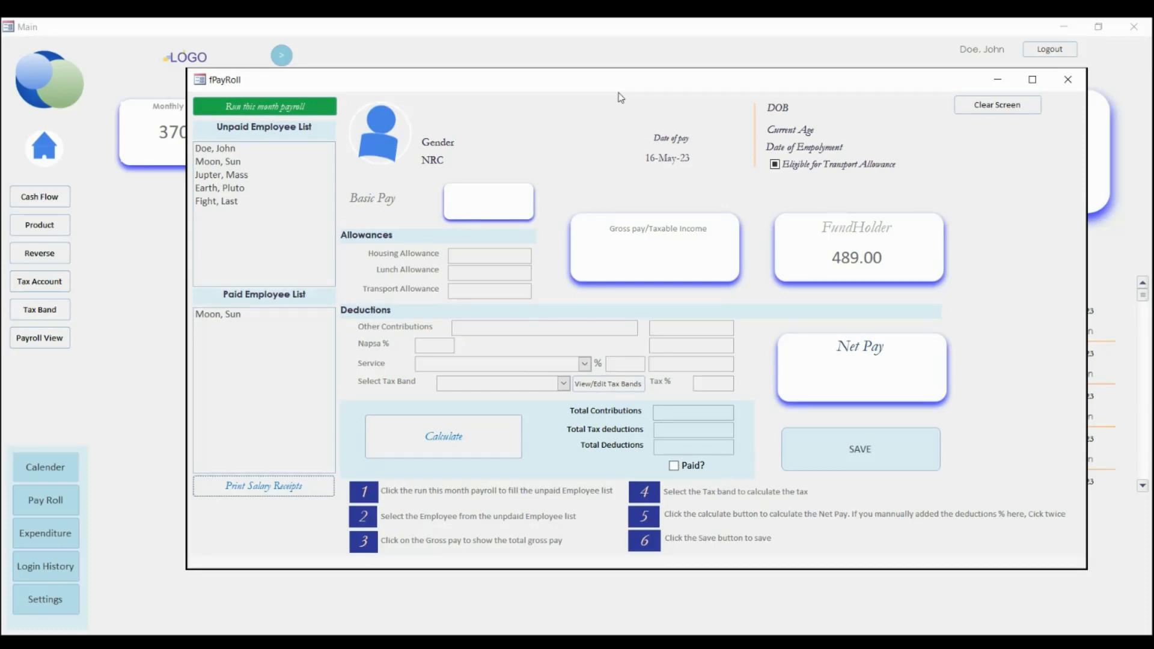
Open the salary receipts at full size and mark service and NAPSA as paid for the first payroll record.
left_click(247, 490)
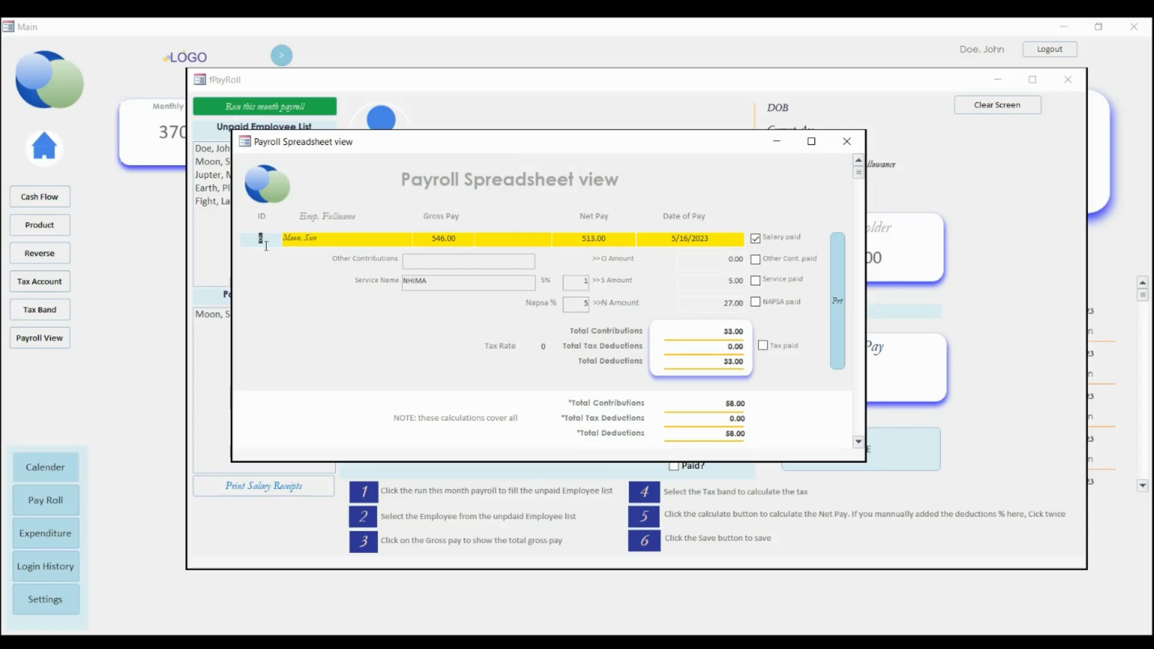
left_click(811, 141)
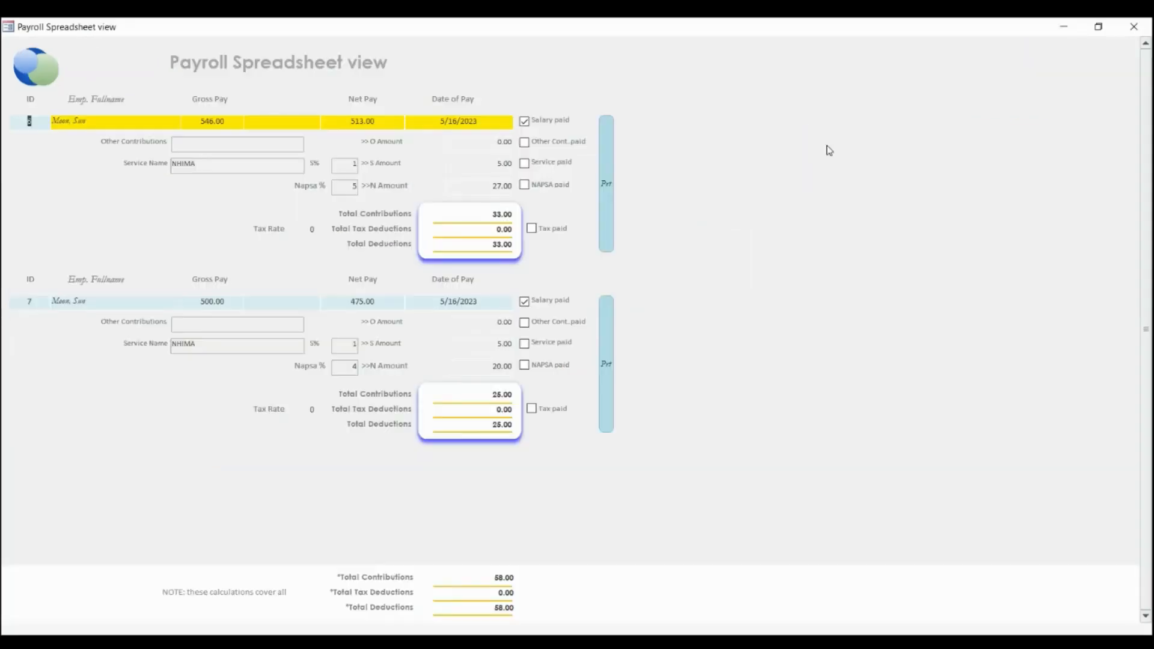
left_click(33, 301)
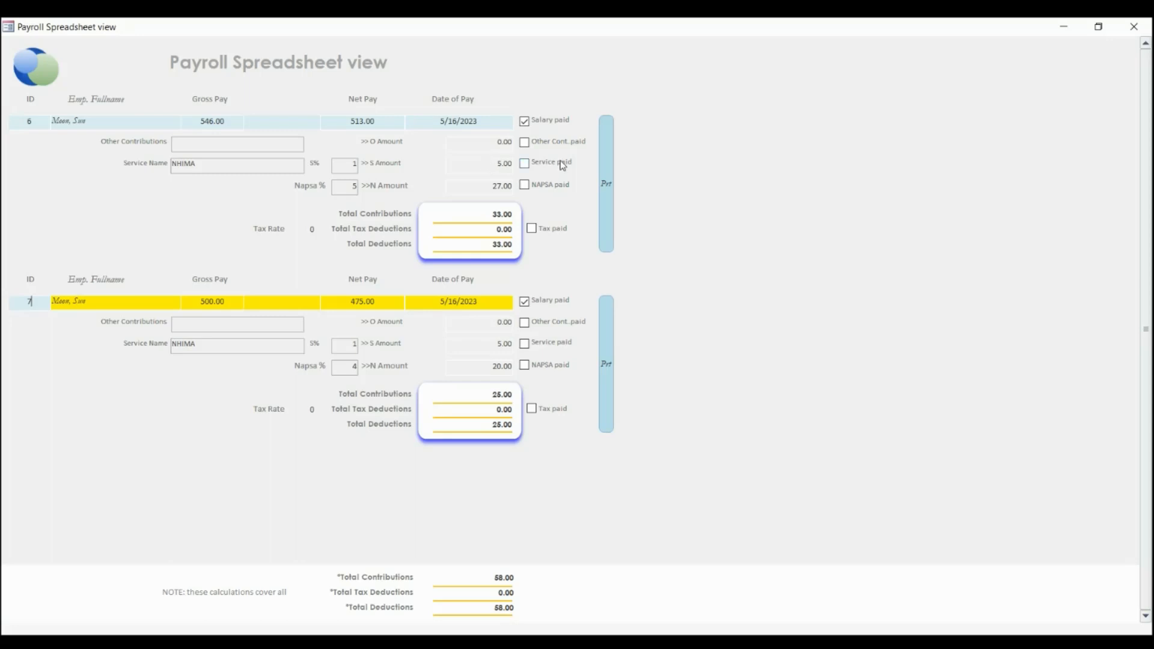
left_click(526, 165)
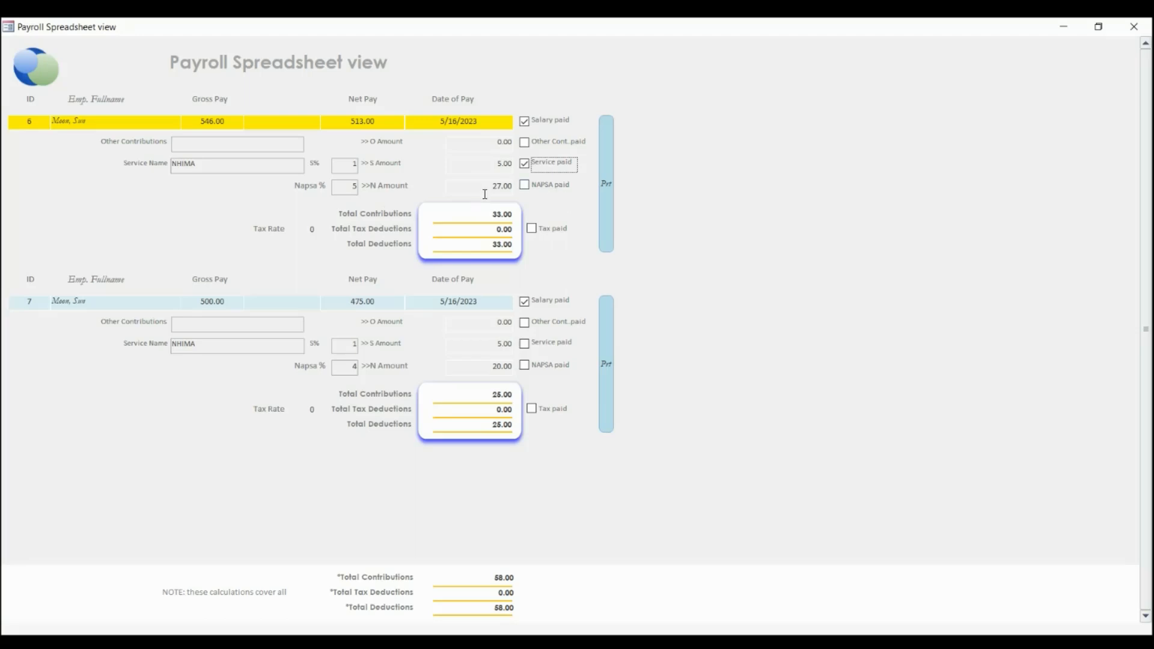
left_click(535, 190)
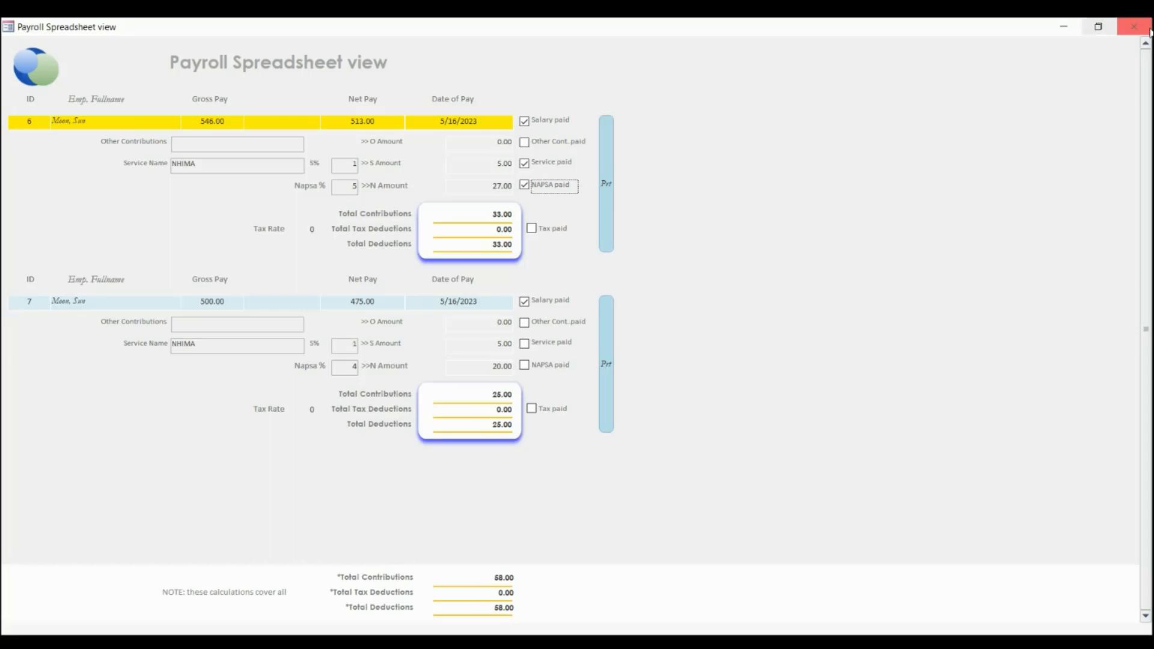
left_click(1098, 27)
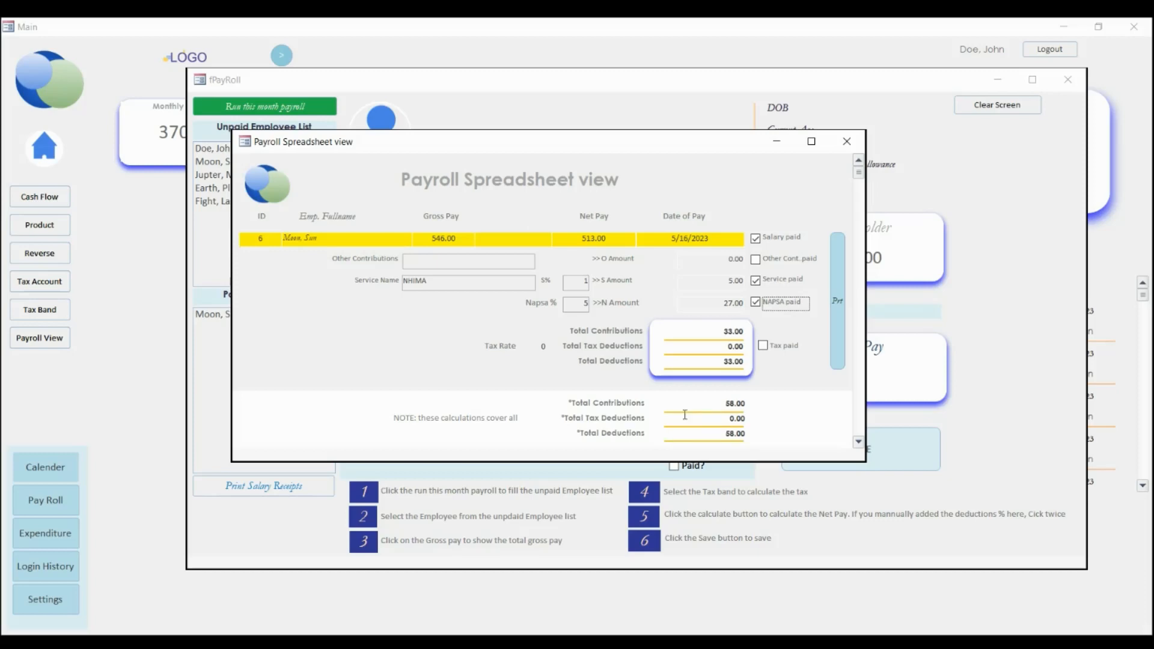
left_click(811, 142)
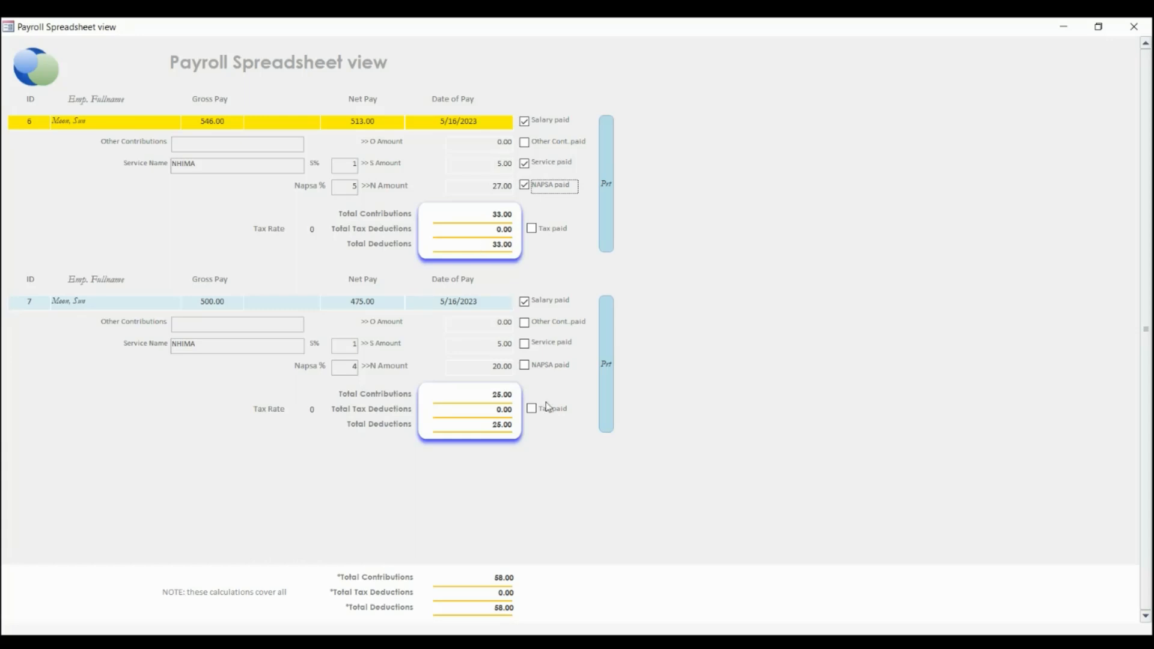
left_click(1099, 26)
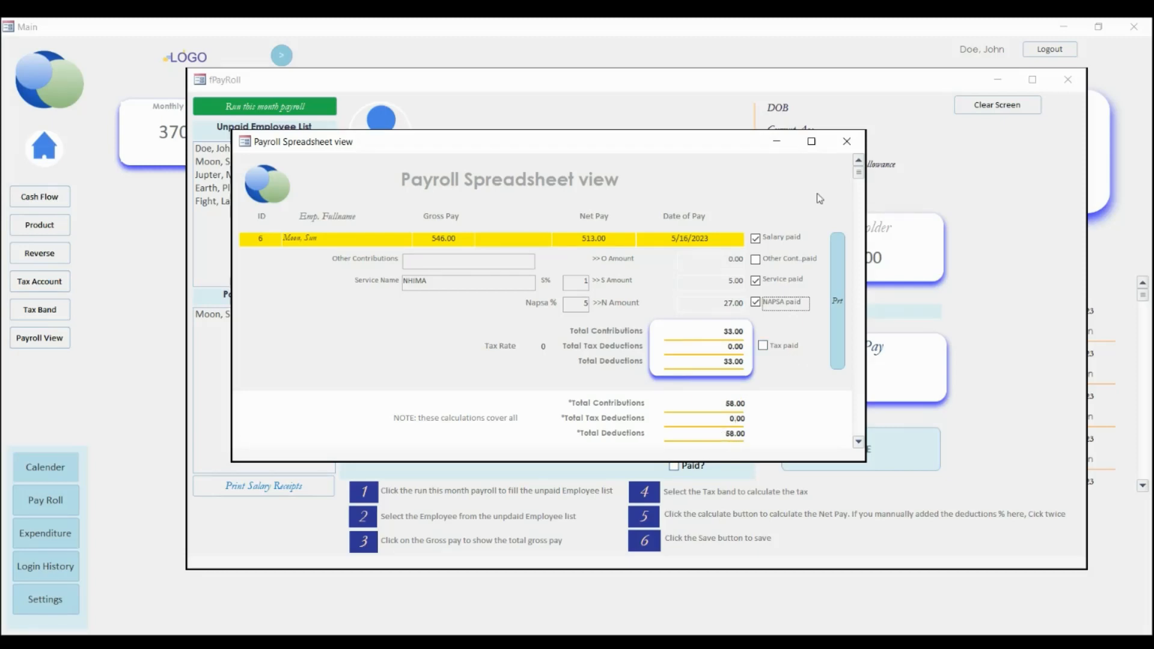
left_click(811, 142)
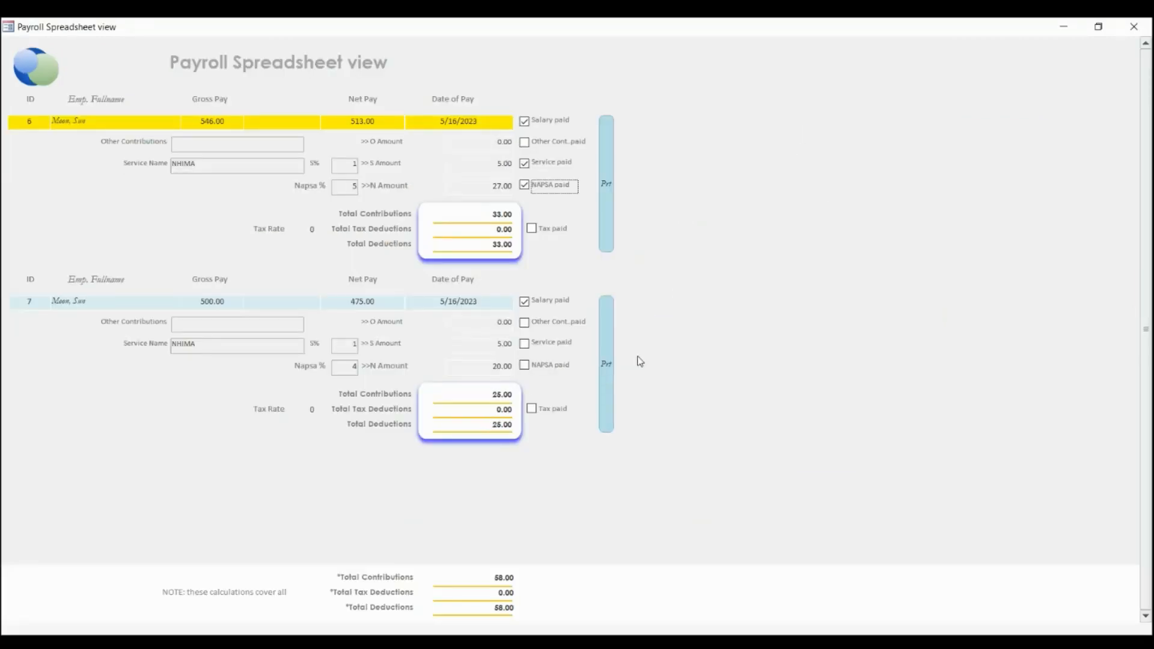
left_click(1098, 27)
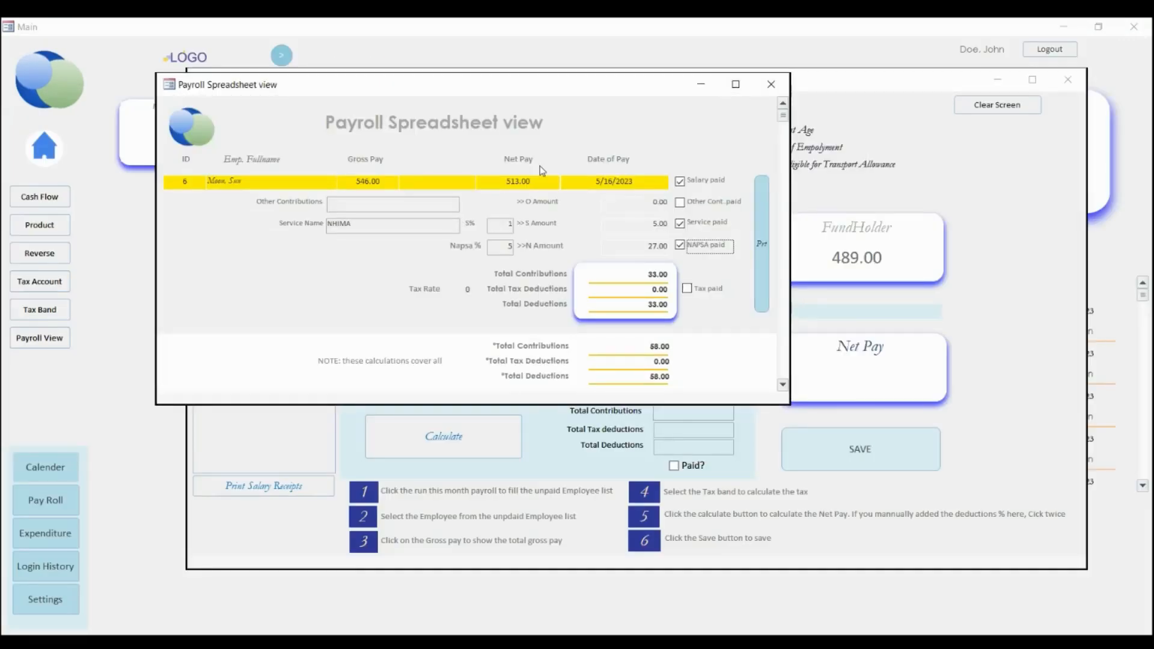
Preview the first record's payslip at full size and close both the payslip and the payroll spreadsheet view.
left_click_drag(576, 90, 675, 93)
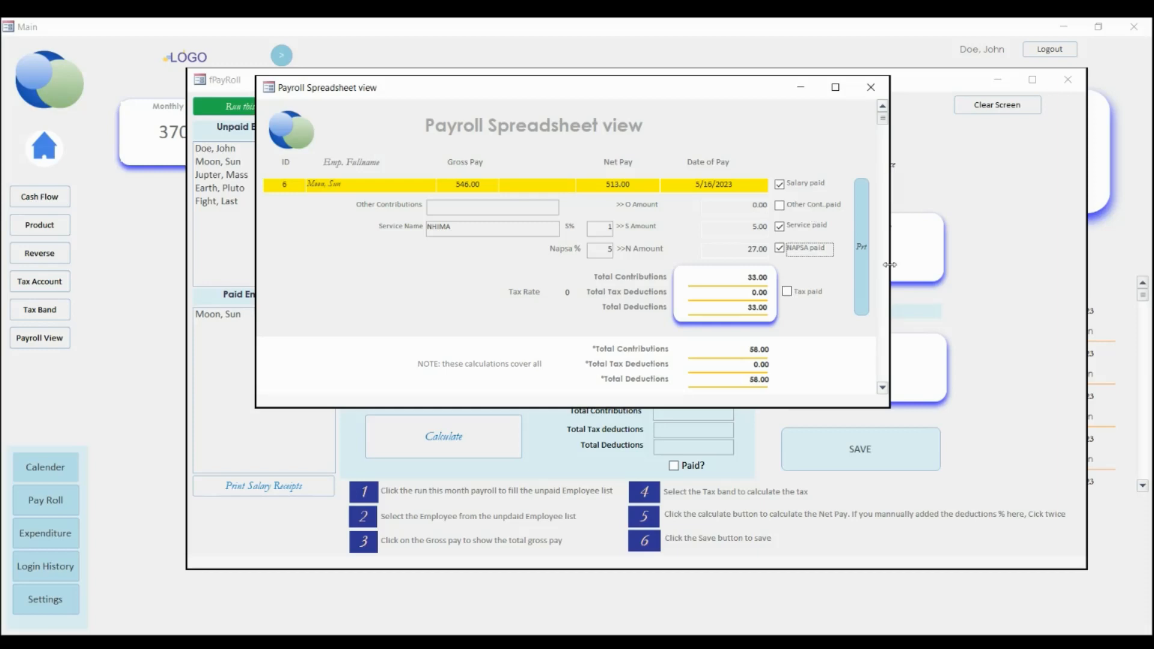
left_click(883, 388)
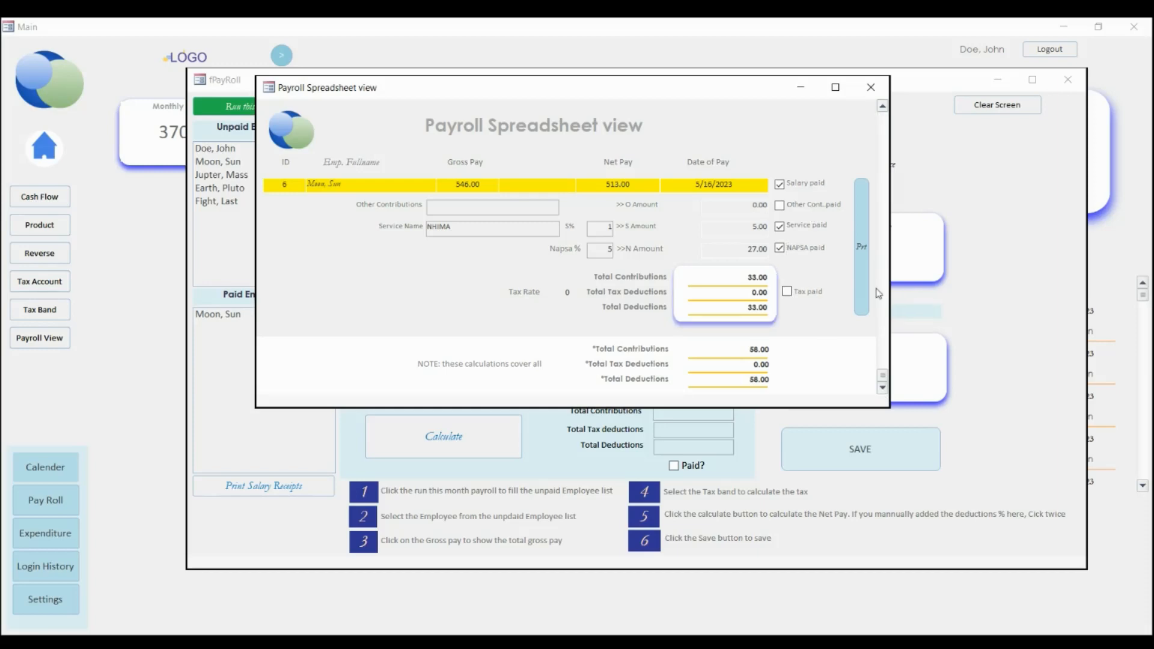
left_click(862, 246)
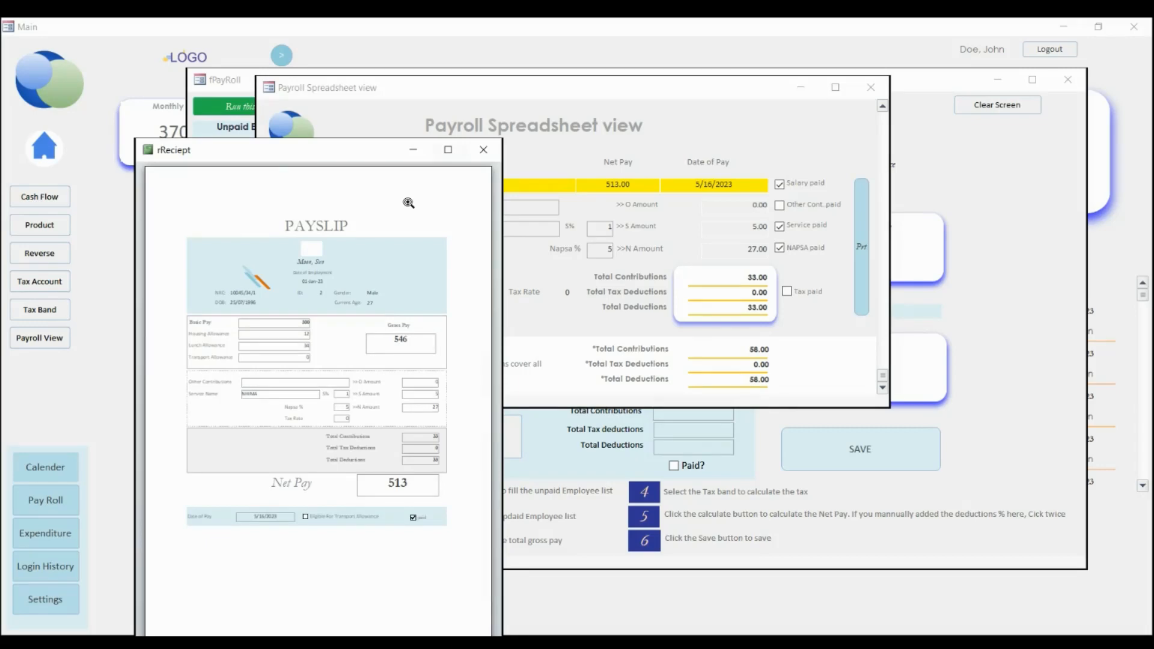
left_click(448, 150)
left_click(679, 222)
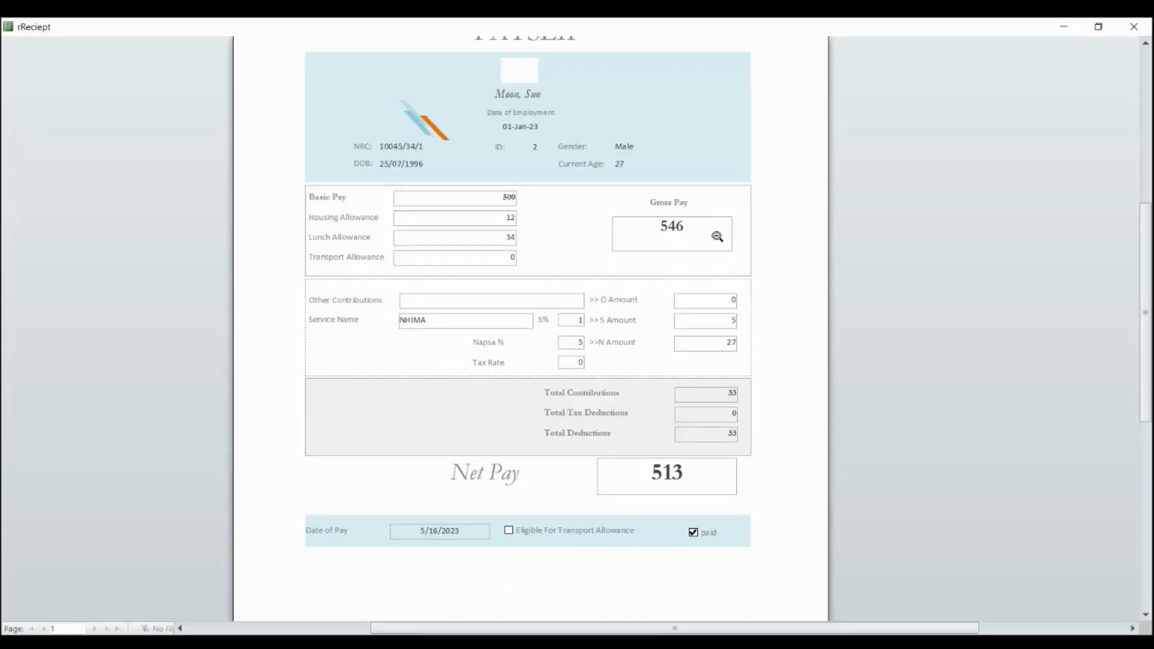
right_click(878, 215)
left_click(899, 426)
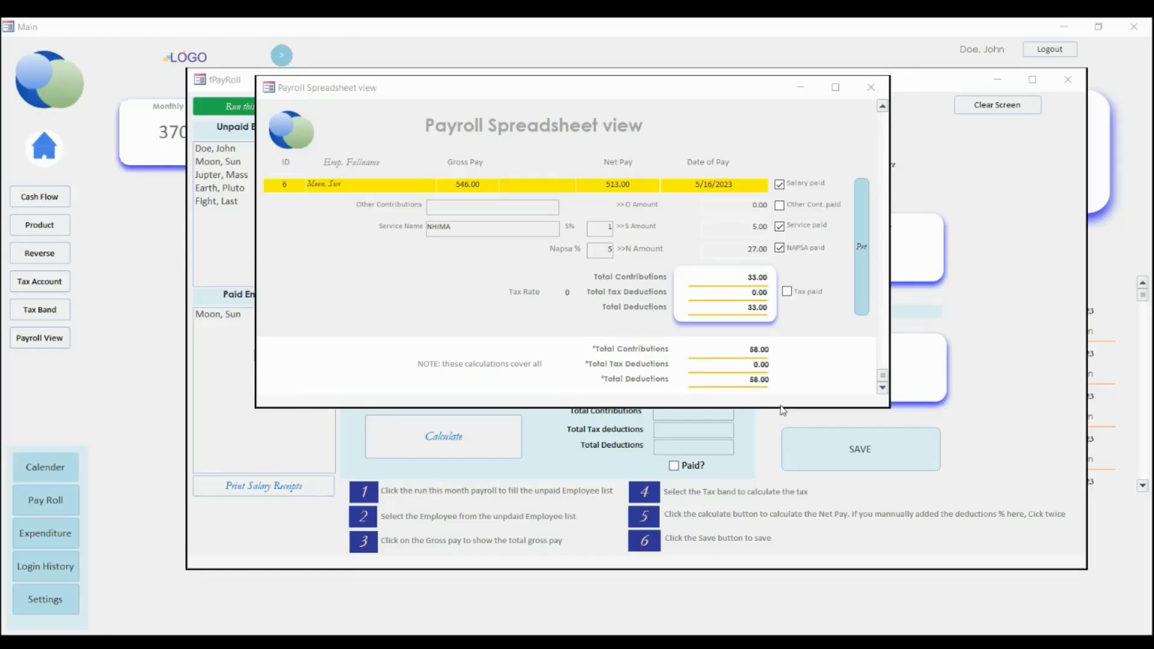
left_click(870, 88)
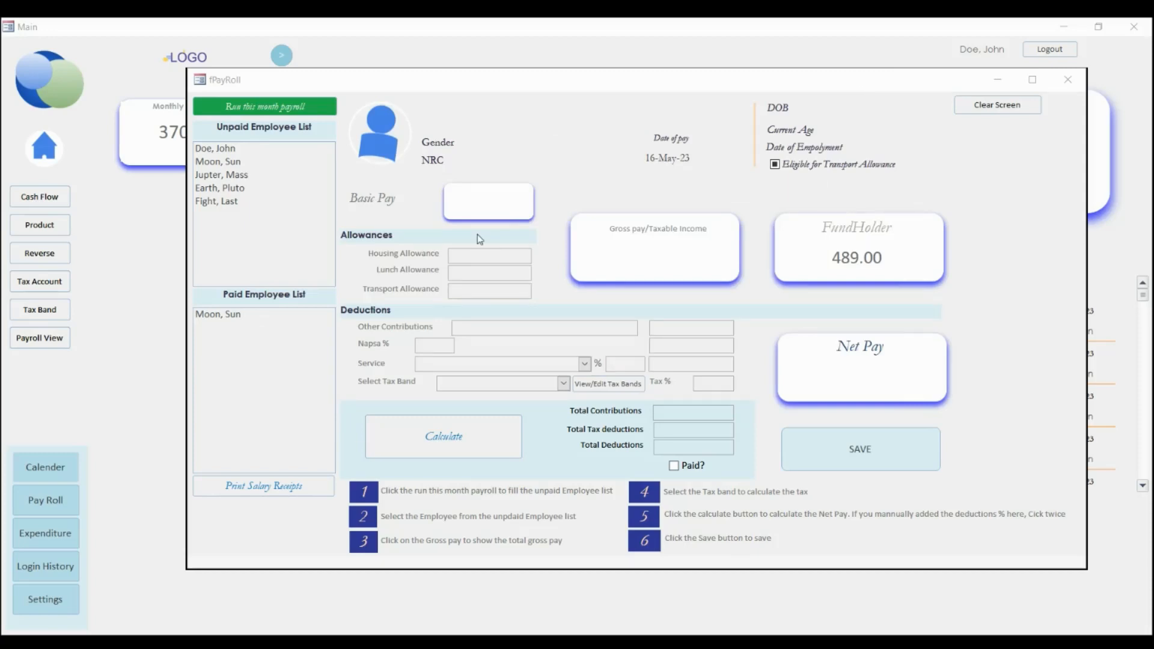